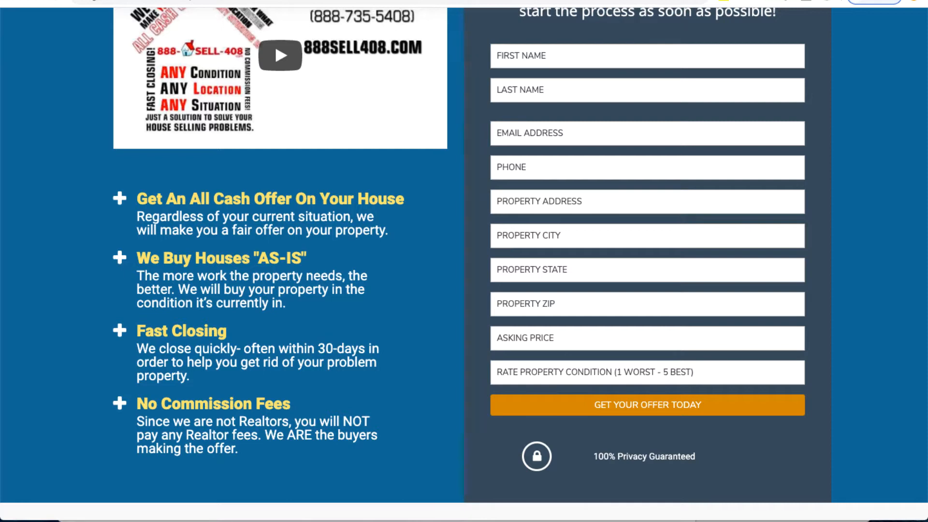
- Open the Training page and find the "Step 2: Email Pro Tutorials" section
scroll(464, 264, down, 1)
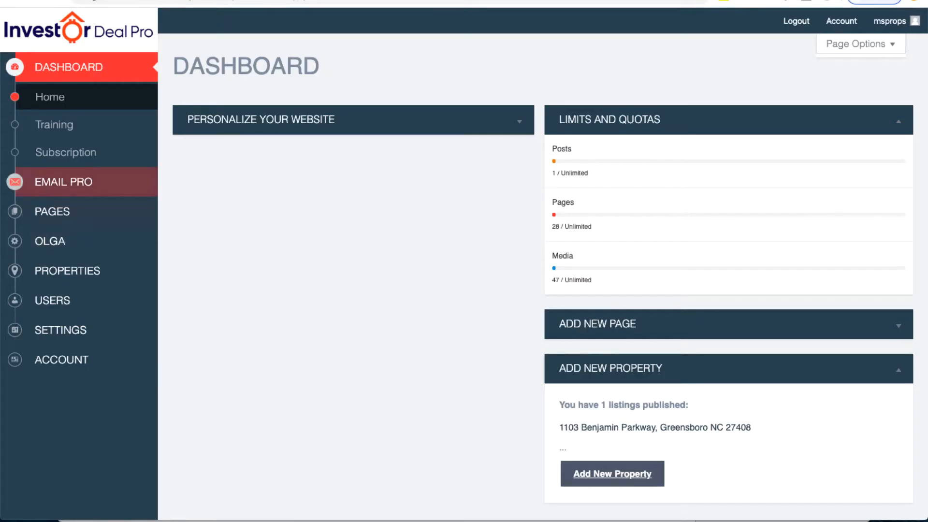
click(54, 125)
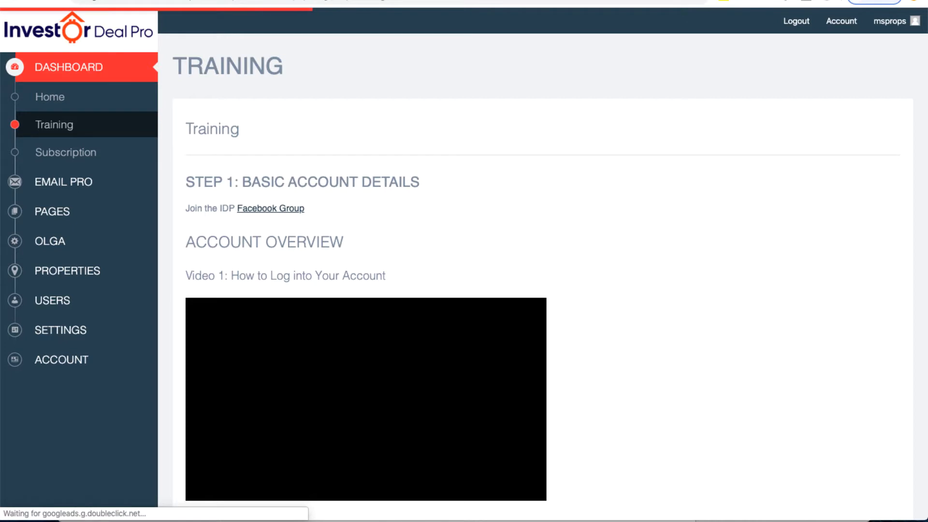
drag(185, 181, 420, 182)
scroll(542, 270, down, 15)
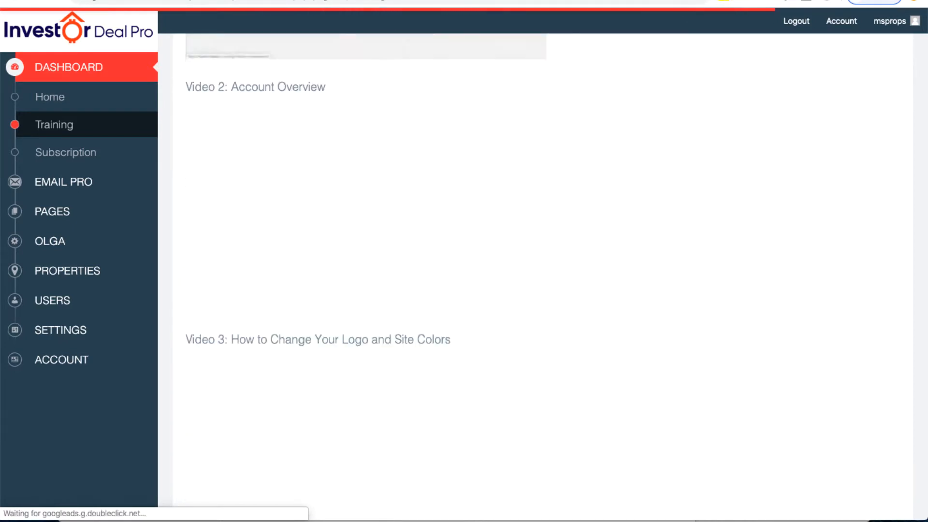
scroll(541, 270, down, 2)
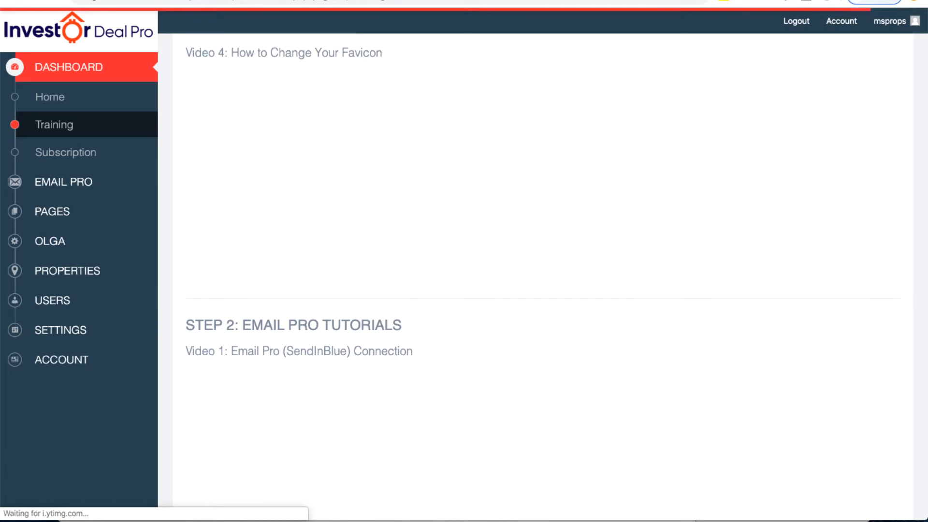
drag(186, 325, 402, 325)
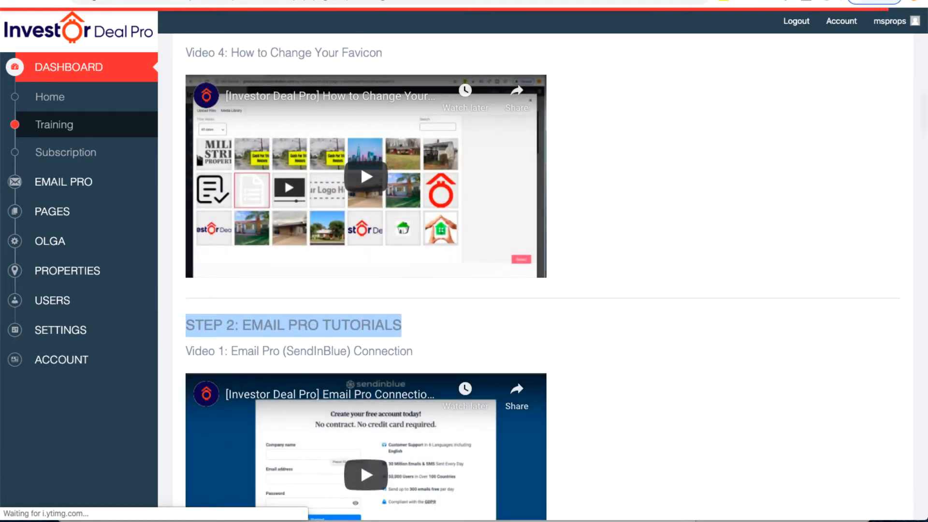
- Look through the Email Pro tutorials down to the code boxes for the seller web form and Video 10: Customizing Your Web Forms
scroll(542, 271, down, 4)
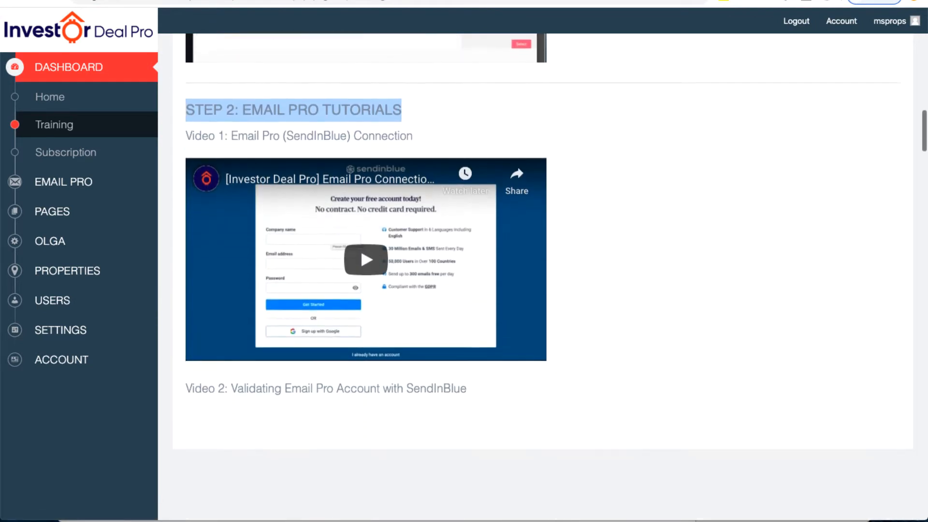
scroll(542, 271, down, 6)
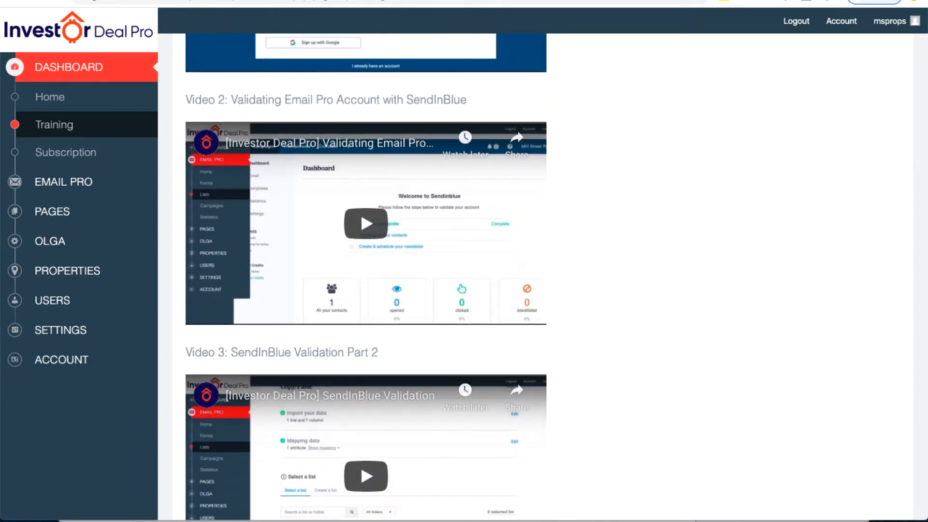
scroll(542, 270, down, 7)
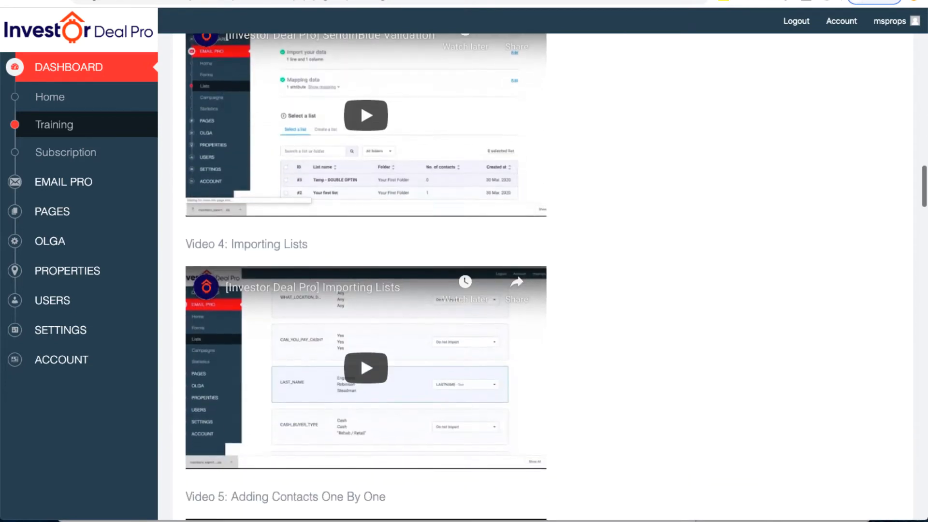
scroll(541, 270, down, 12)
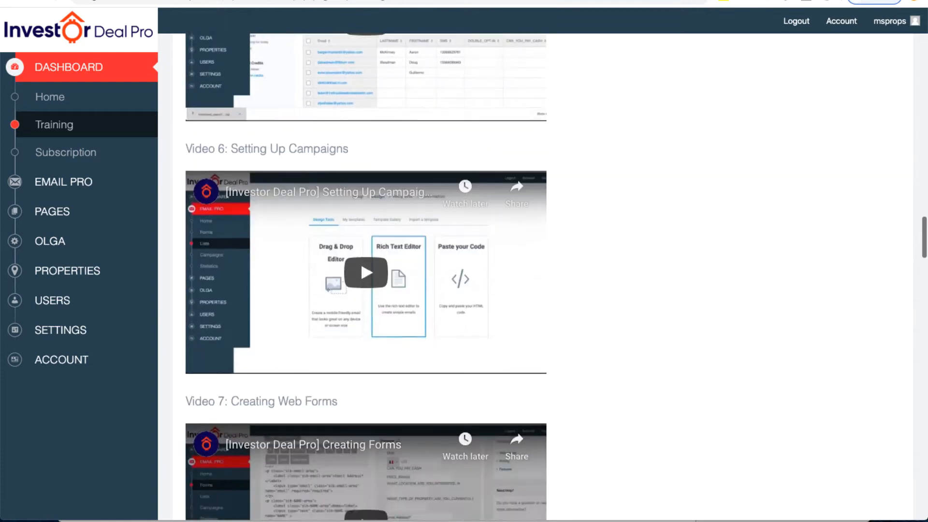
scroll(542, 271, down, 10)
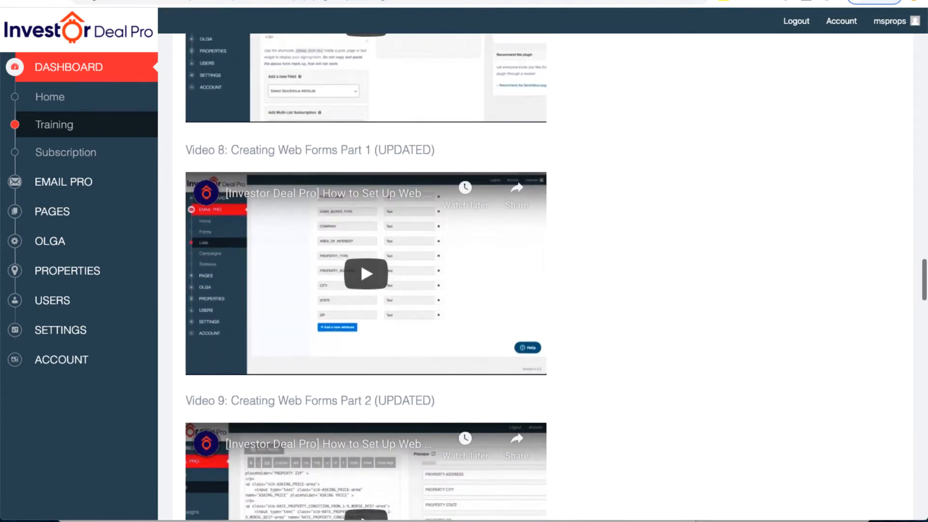
scroll(541, 271, down, 8)
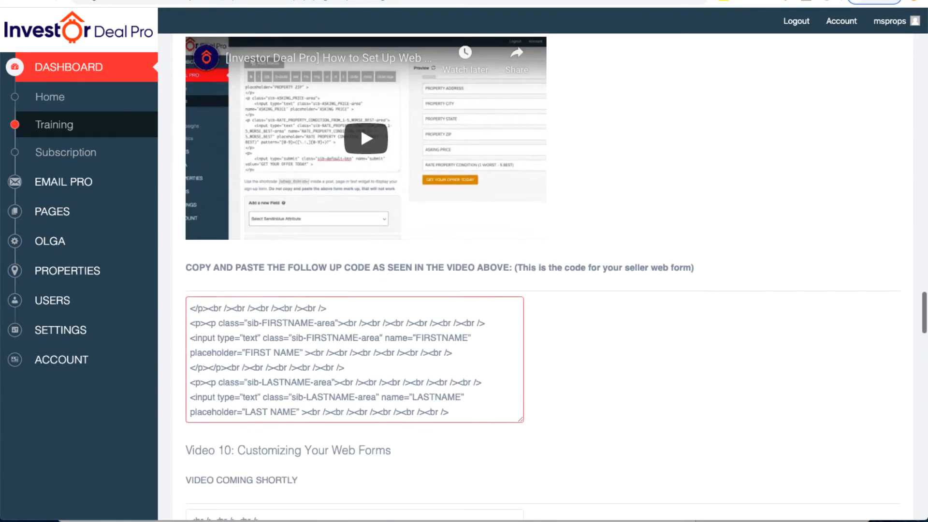
scroll(541, 270, down, 4)
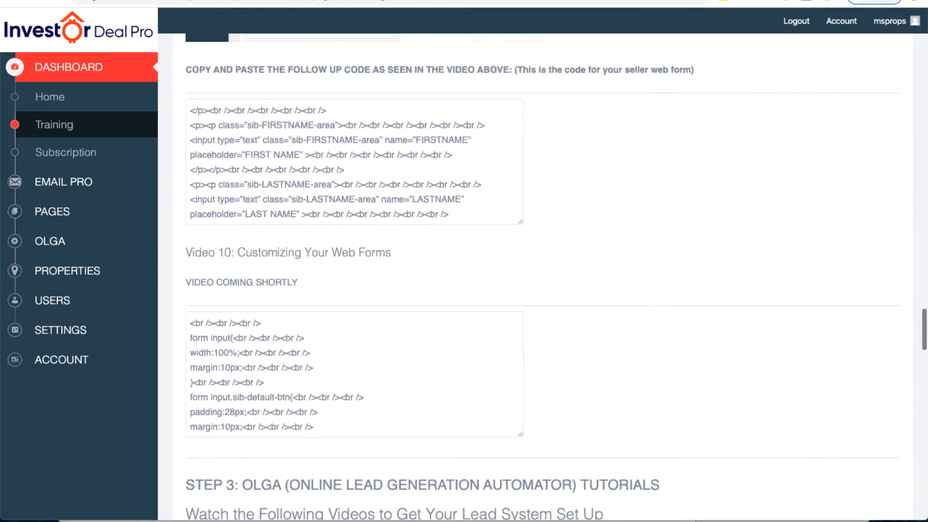
- Highlight the note and all of the styling code under Video 10: Customizing Your Web Forms, and clear the selection
drag(185, 282, 297, 282)
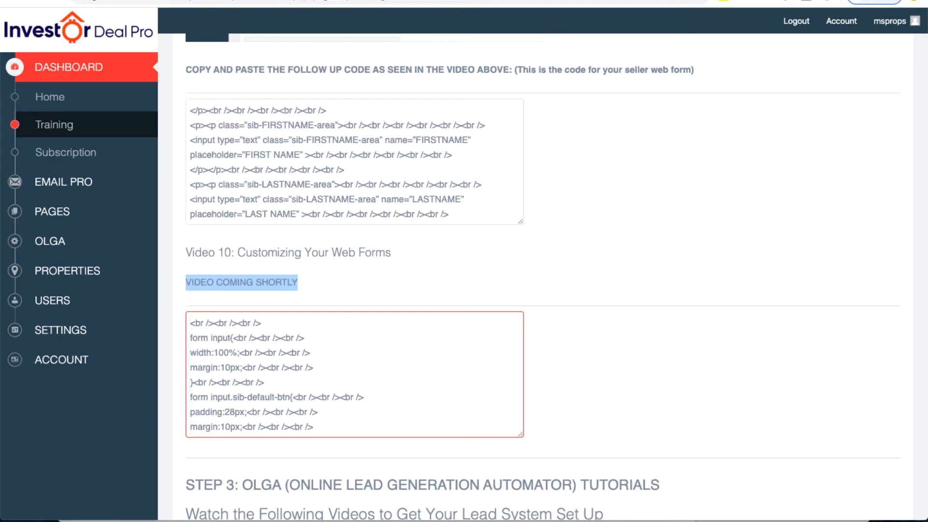
click(319, 412)
key(ctrl+a)
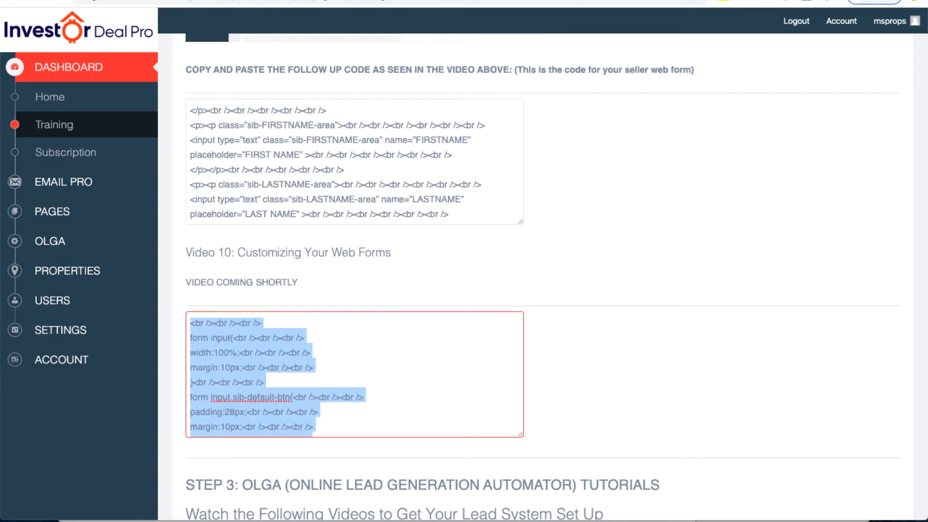
click(435, 280)
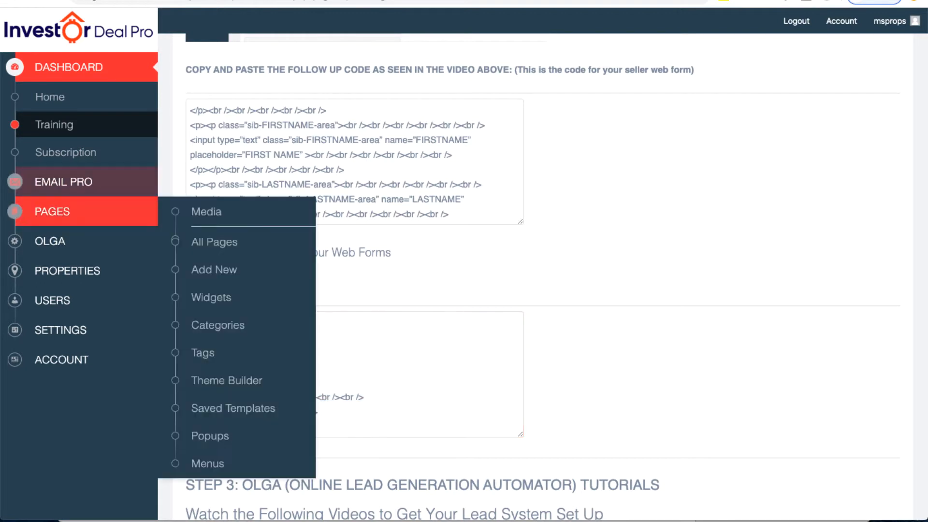
- Open the list of all pages and search it for "seller"
mouse_move(64, 181)
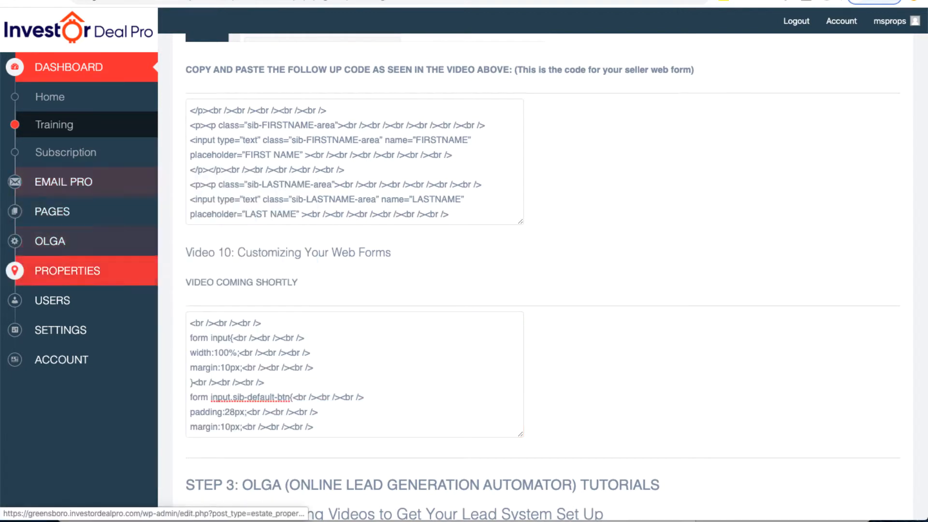
mouse_move(62, 211)
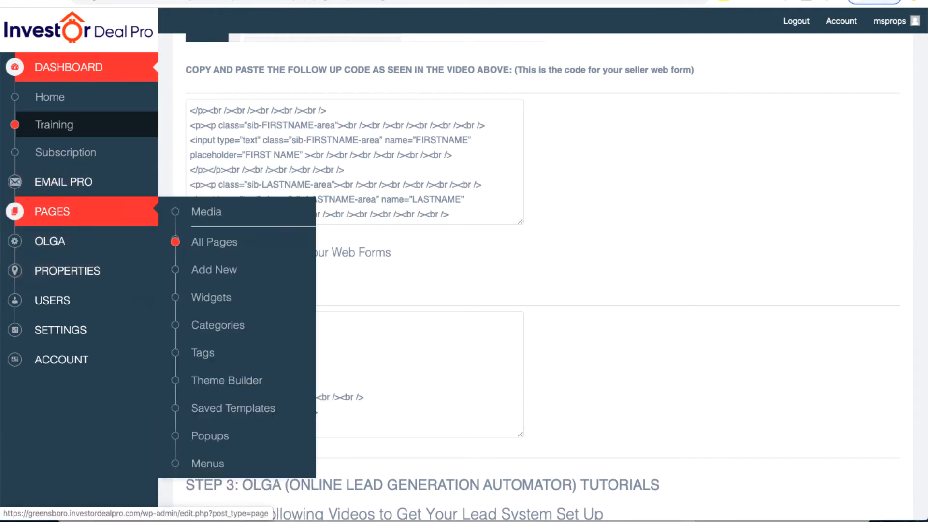
click(214, 241)
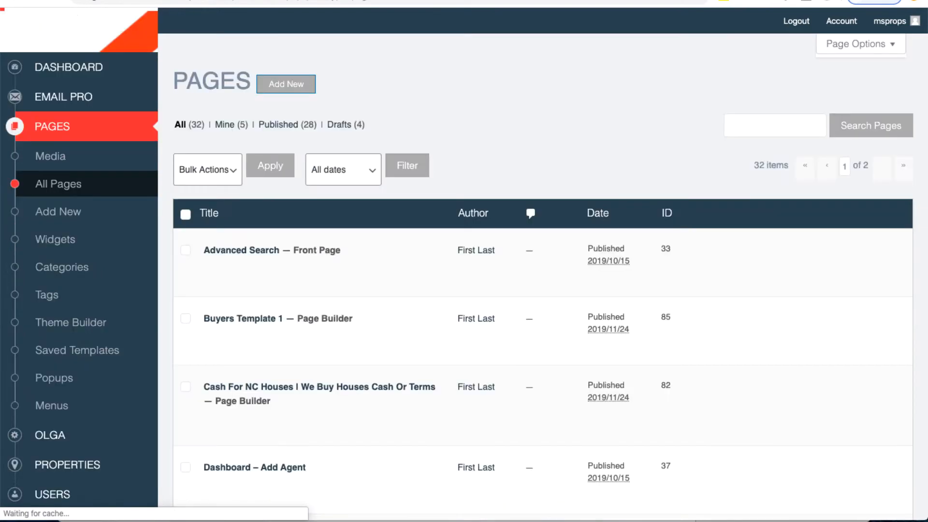
click(775, 126)
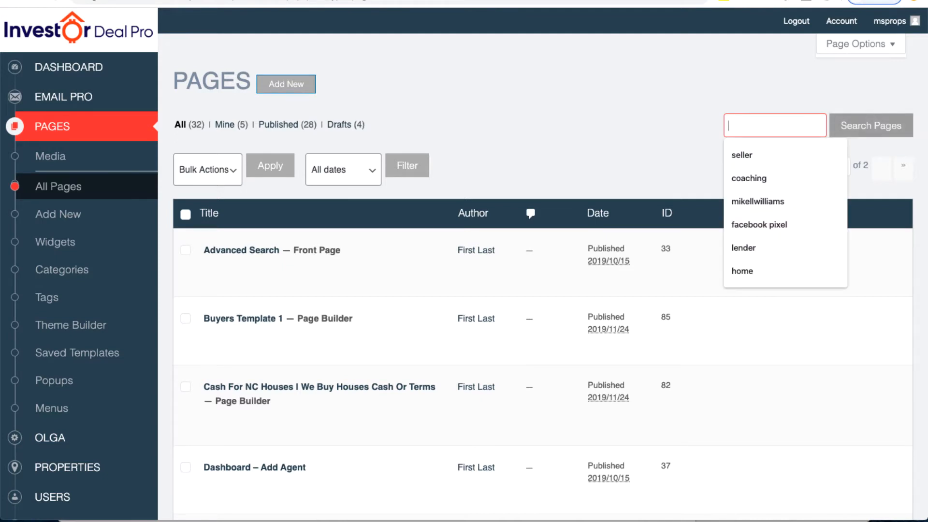
text(seller)
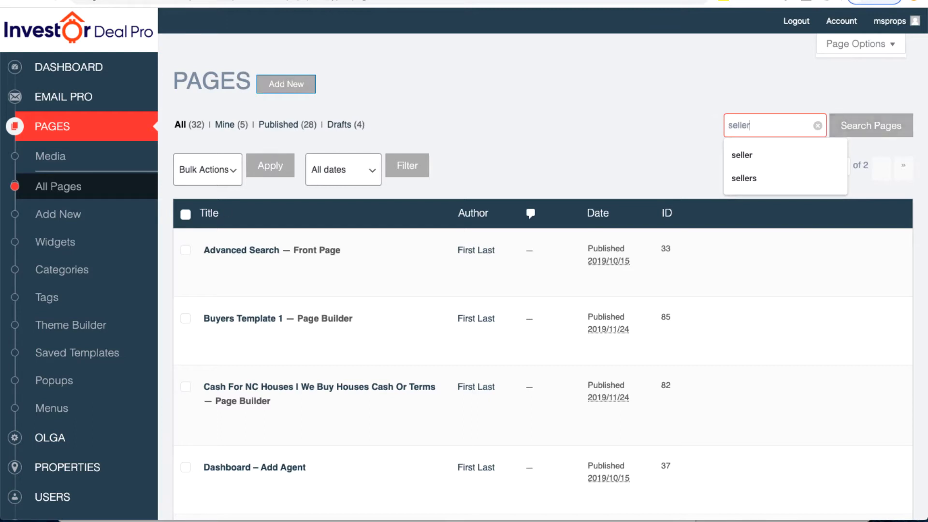
click(872, 126)
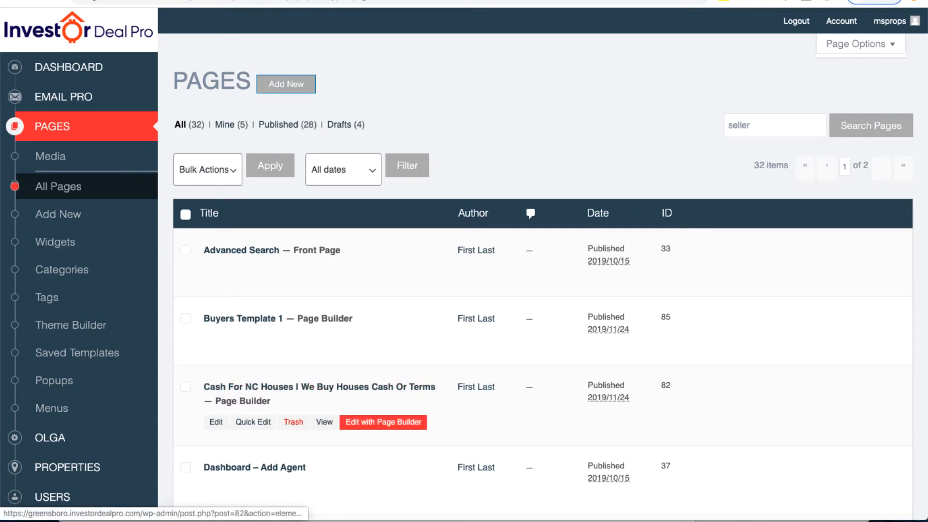
- Open the "Cash For NC Houses | We Buy Houses Cash Or Terms" page in Page Builder and look over its cash offer form
click(383, 423)
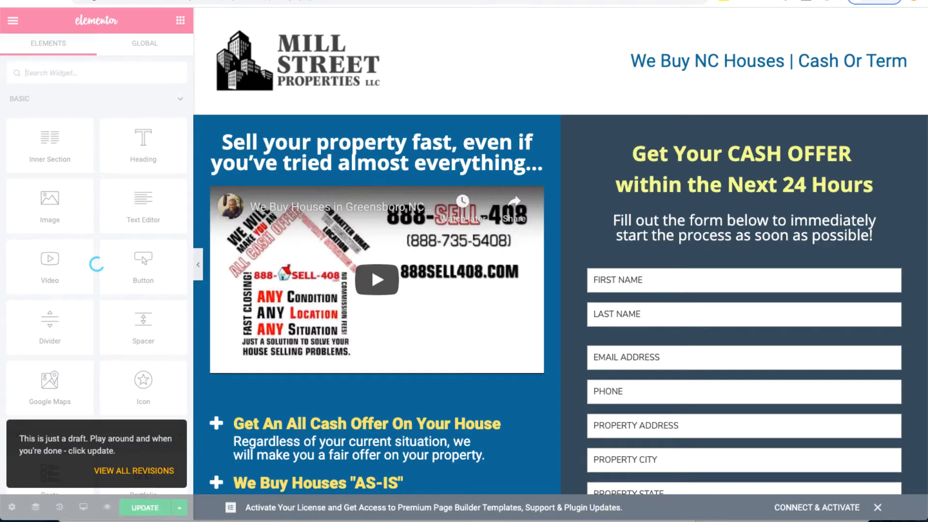
scroll(573, 309, down, 1)
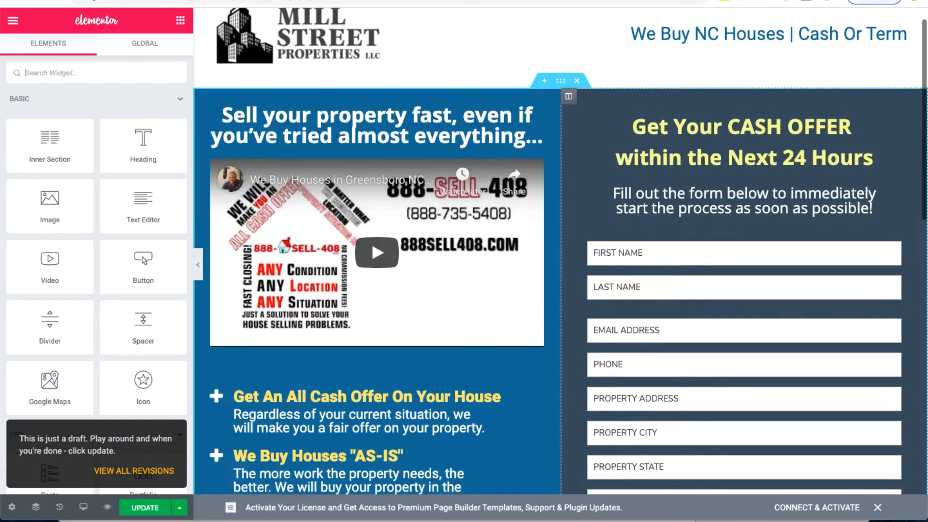
scroll(744, 271, down, 3)
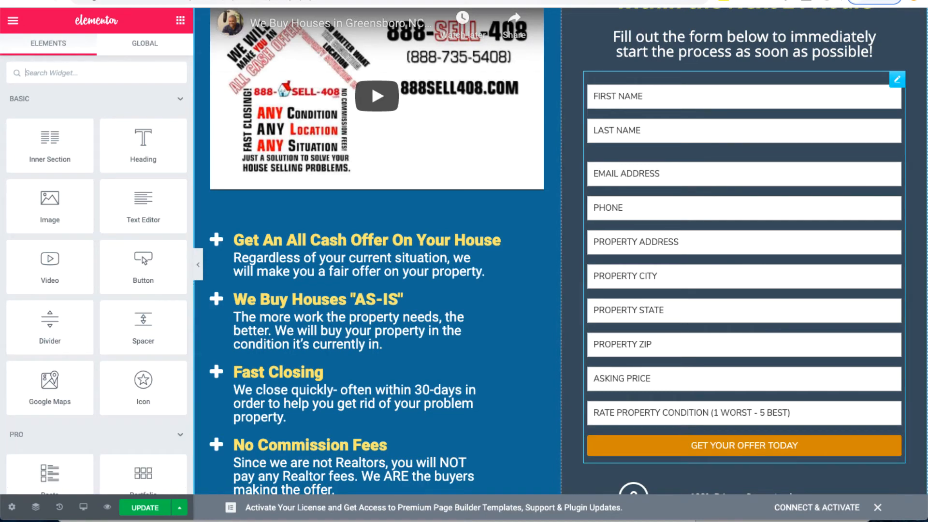
scroll(568, 252, up, 2)
scroll(561, 251, up, 2)
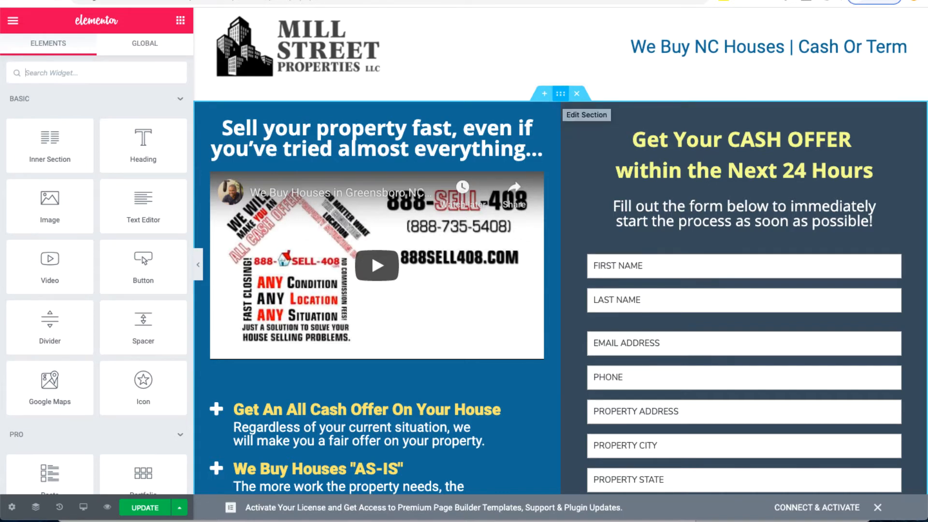
- Open the Custom CSS settings of the section containing the video and the cash offer form
click(561, 93)
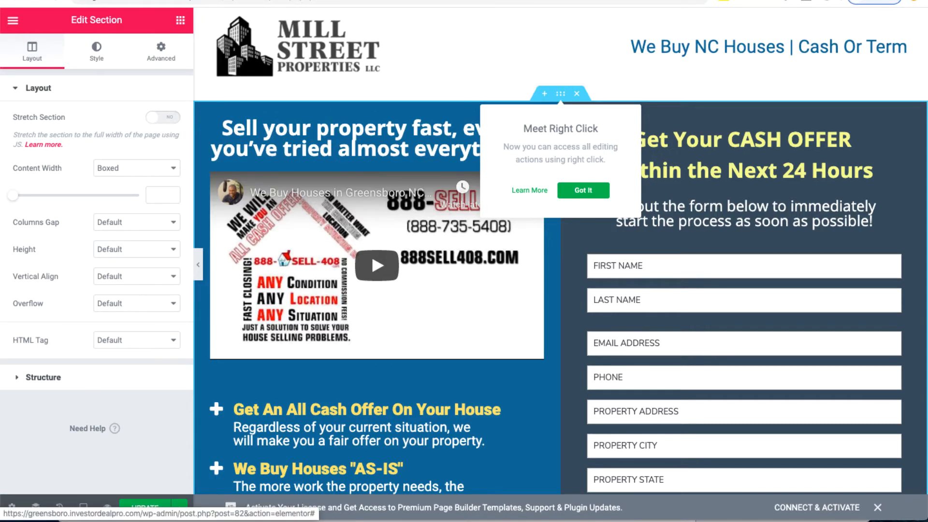
click(161, 51)
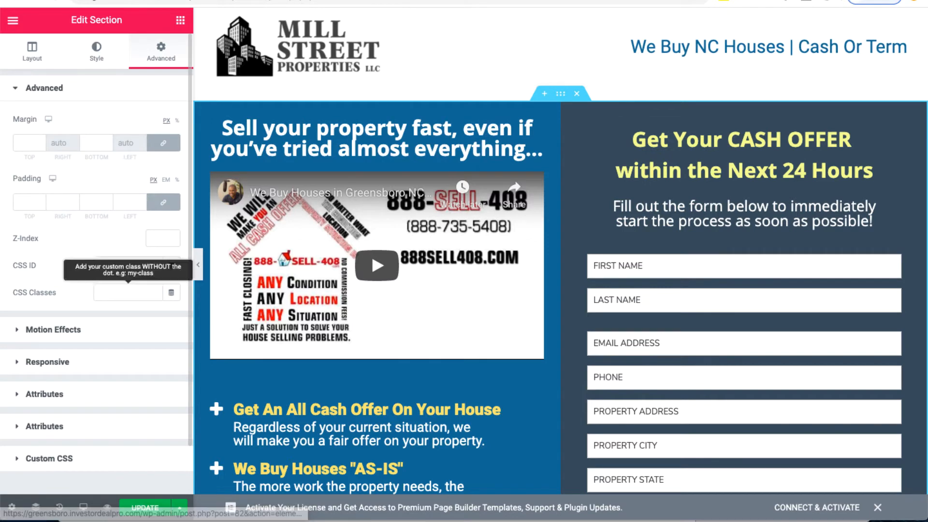
scroll(96, 290, down, 2)
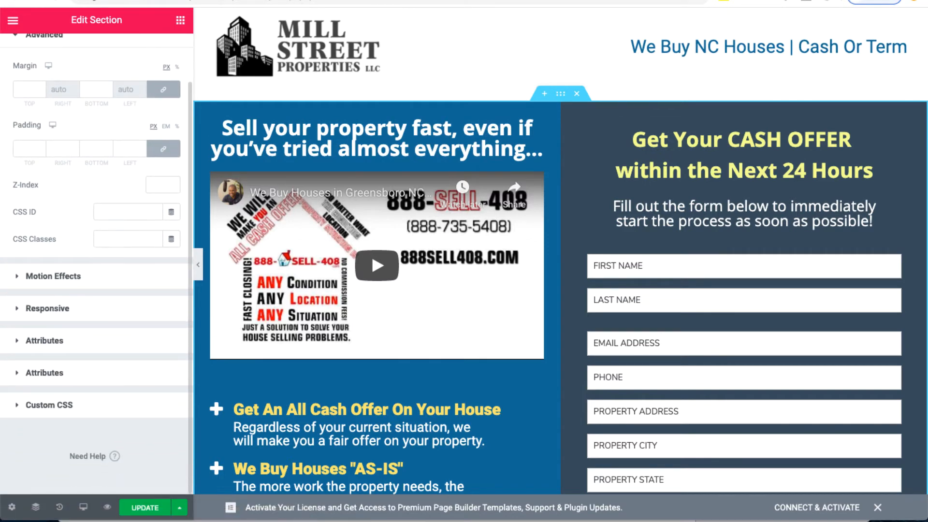
click(48, 405)
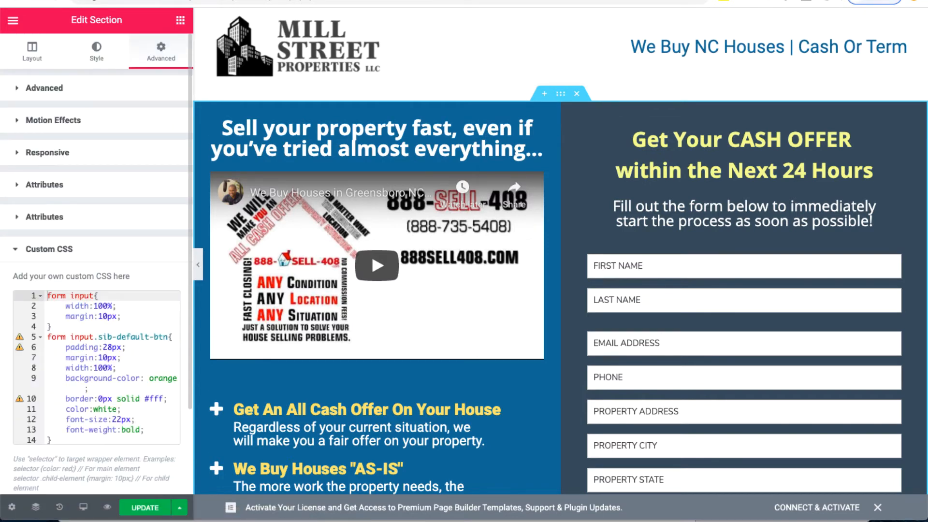
- Copy and delete the section's custom CSS to check the form's submit button without it, and paste the code back
drag(47, 295, 51, 439)
key(ctrl+c)
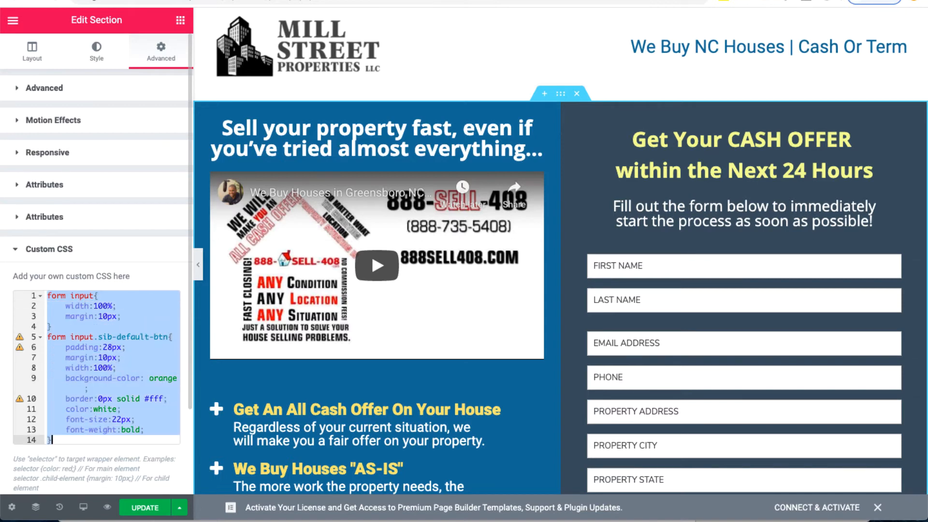
key(BackSpace)
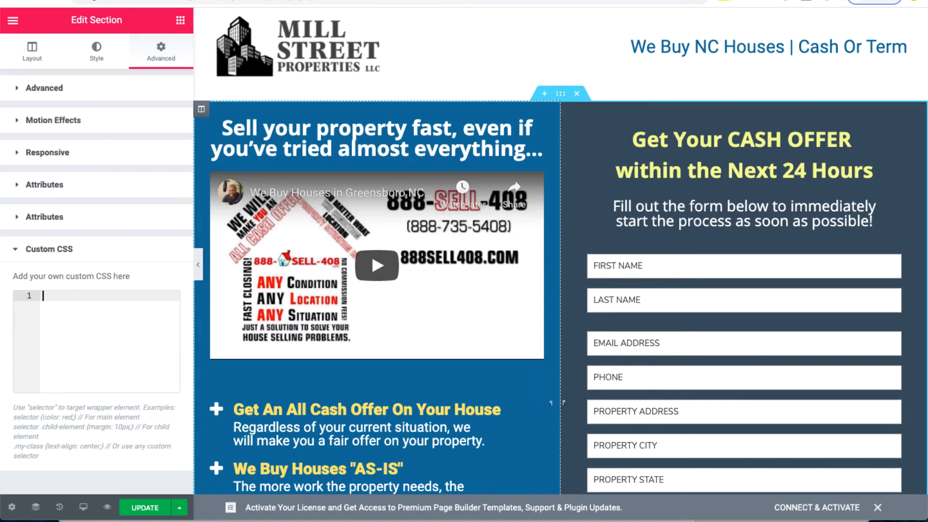
scroll(677, 261, down, 1)
scroll(560, 261, down, 5)
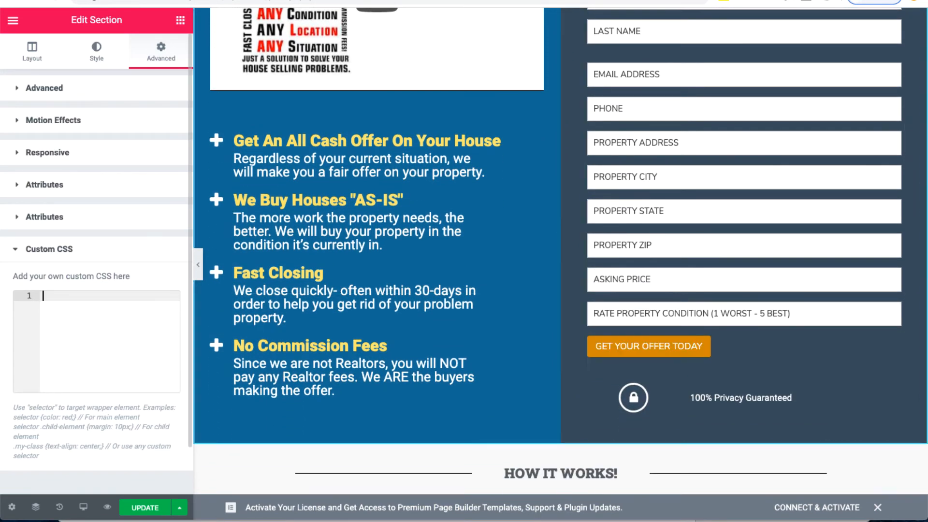
key(ctrl+v)
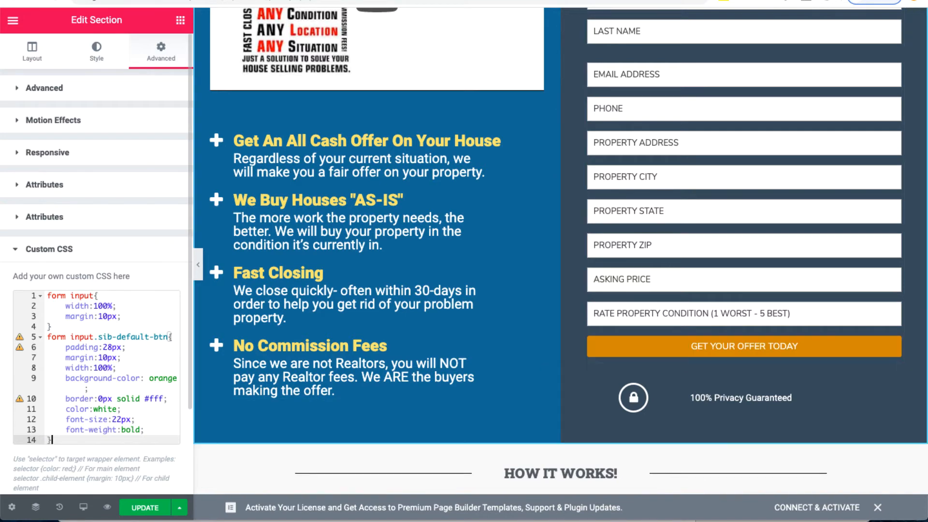
- Examine the background-color and padding values in the form input.sib-default-btn rule of the custom CSS
drag(65, 378, 177, 378)
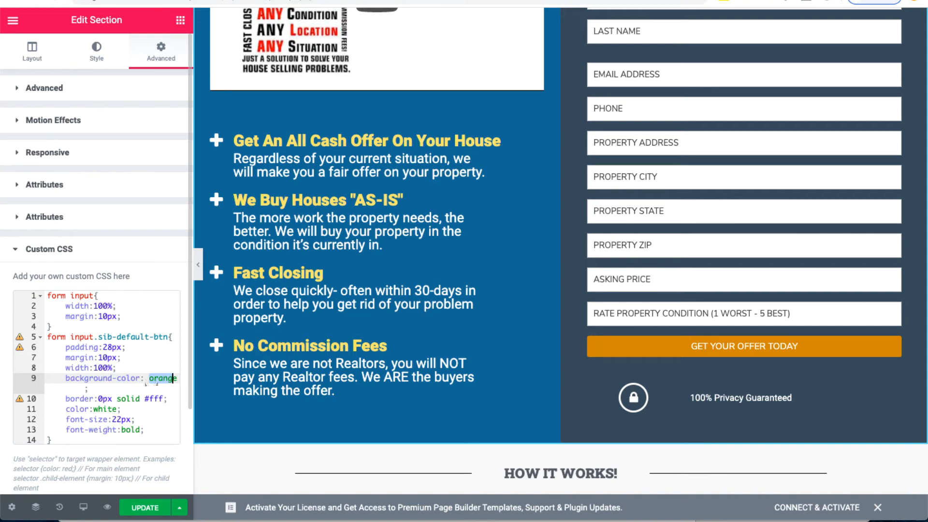
click(164, 378)
drag(103, 347, 112, 347)
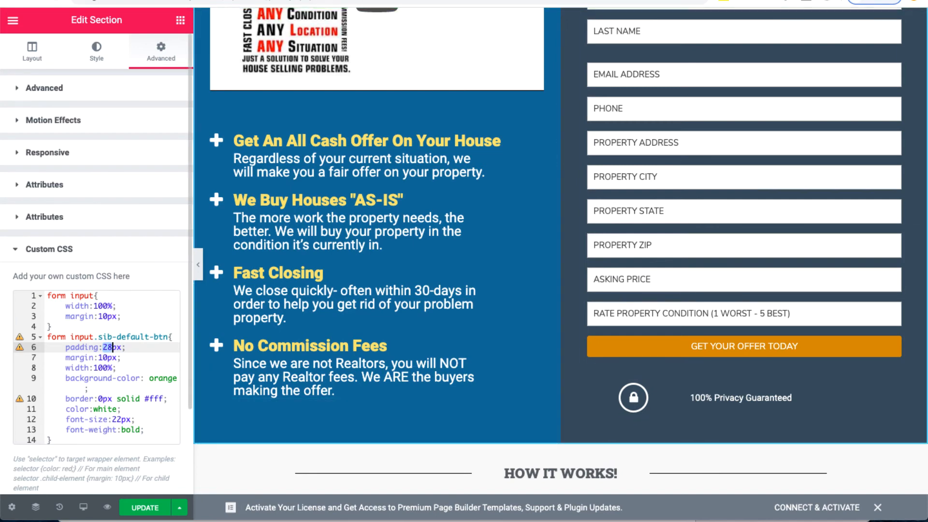
- Examine the font-size value in the form input.sib-default-btn rule of the custom CSS
scroll(97, 263, down, 1)
scroll(96, 264, down, 1)
drag(66, 403, 107, 403)
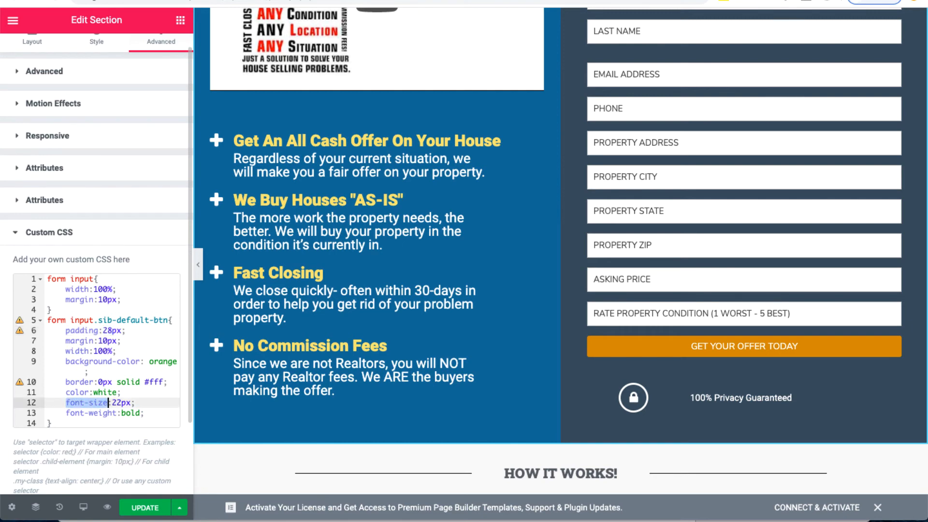
click(121, 403)
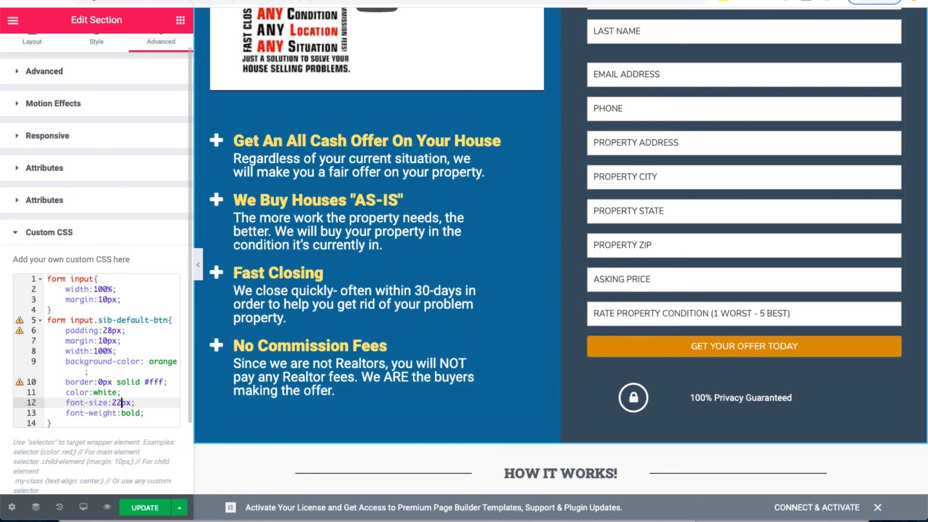
- Update the page to save the section's custom CSS
scroll(97, 266, down, 3)
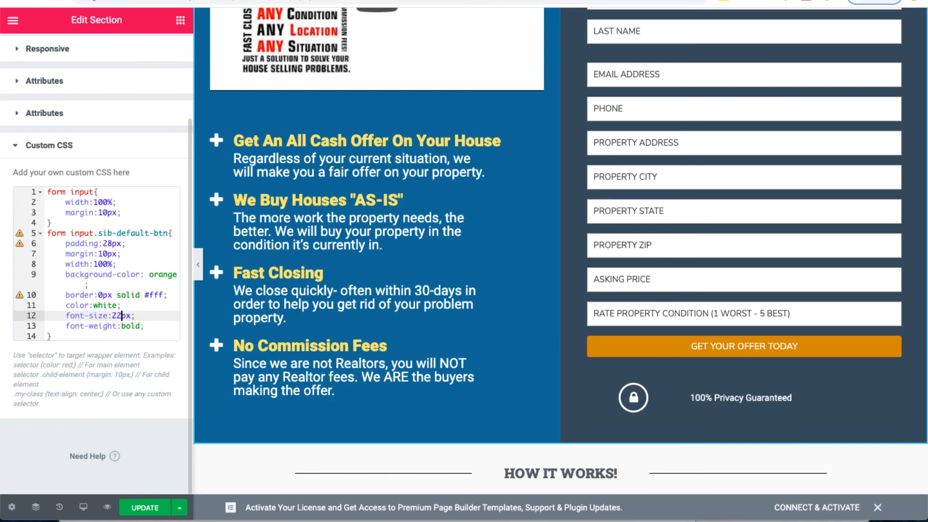
click(145, 327)
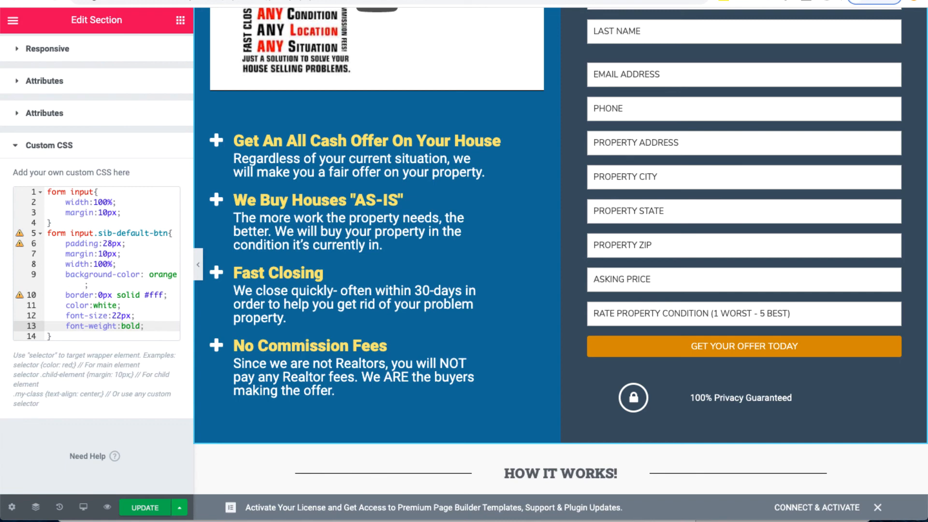
click(145, 508)
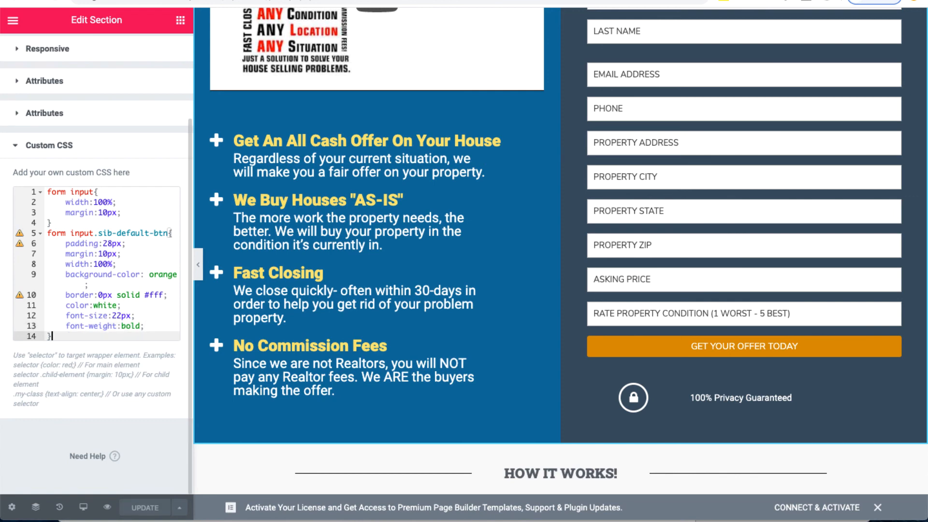
- Select the section's entire custom CSS code, from the closing brace of the button rule back to the form input rule
drag(145, 326, 48, 191)
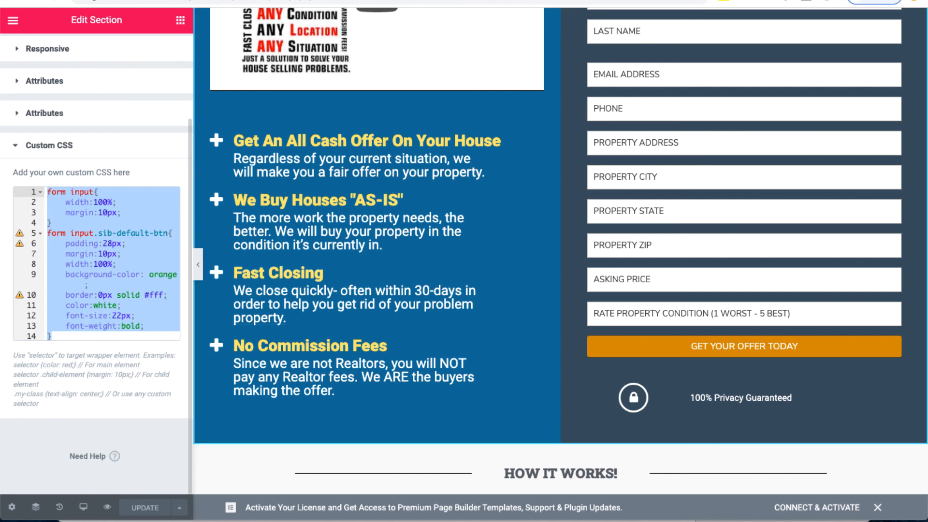
click(80, 327)
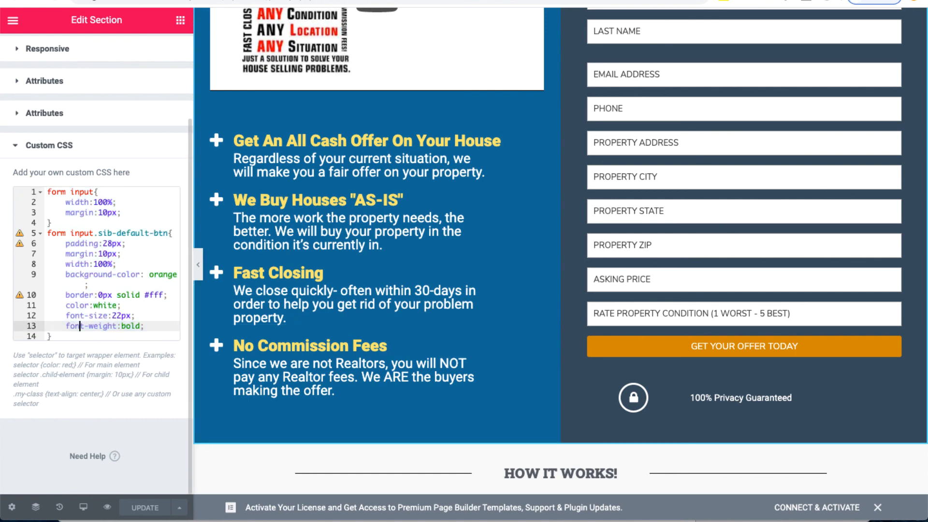
click(52, 336)
key(shift+Up)
key(shift+Up)
key(shift+Up)
key(shift+Up)
key(shift+Up)
key(shift+Up)
key(shift+Up)
key(shift+Up)
key(shift+Up)
key(shift+Up)
key(shift+Up)
key(shift+Up)
key(shift+Up)
key(shift+Up)
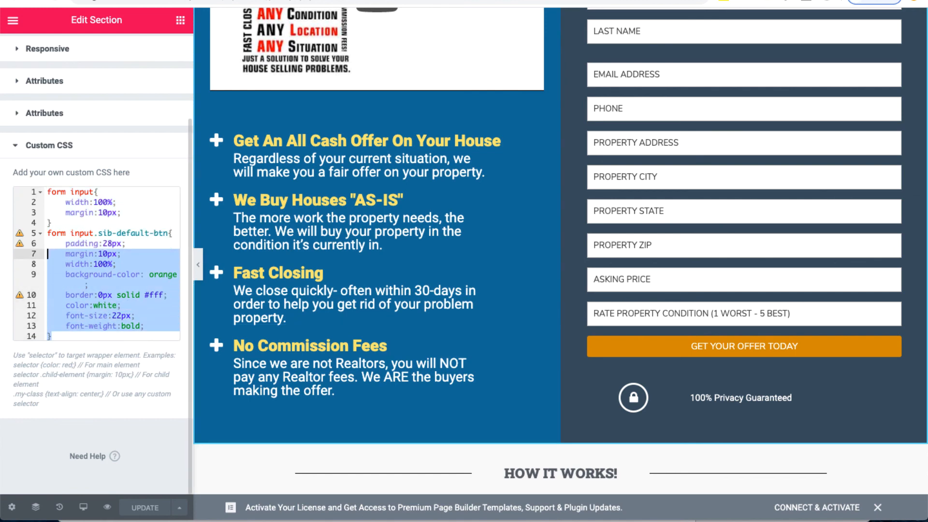